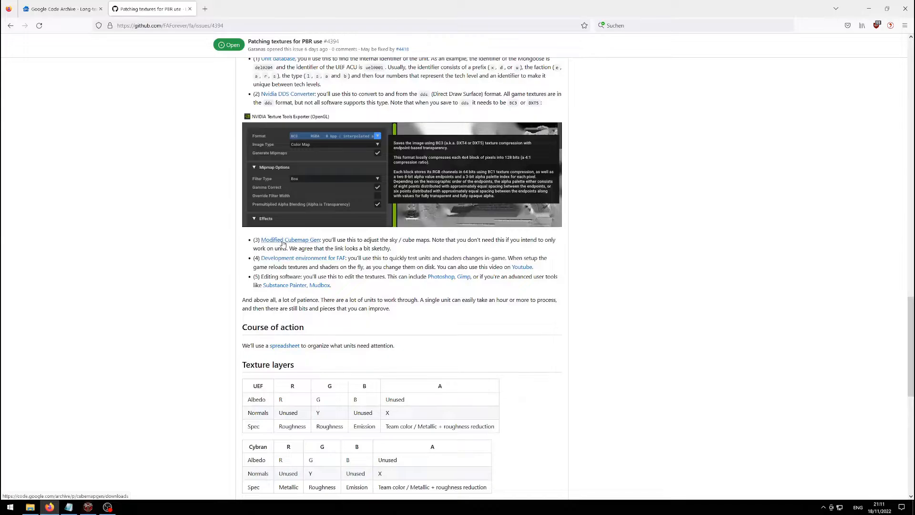
# Visit the ModifiedCubeMapGen download page, return to the GitHub issue, and bring up ModifiedCubeMapGen.
pyautogui.click(283, 244)
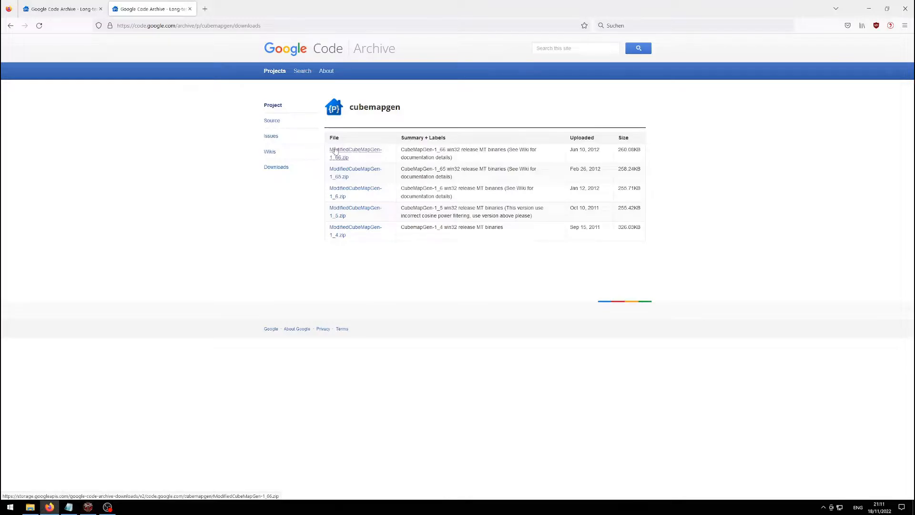
pyautogui.click(11, 25)
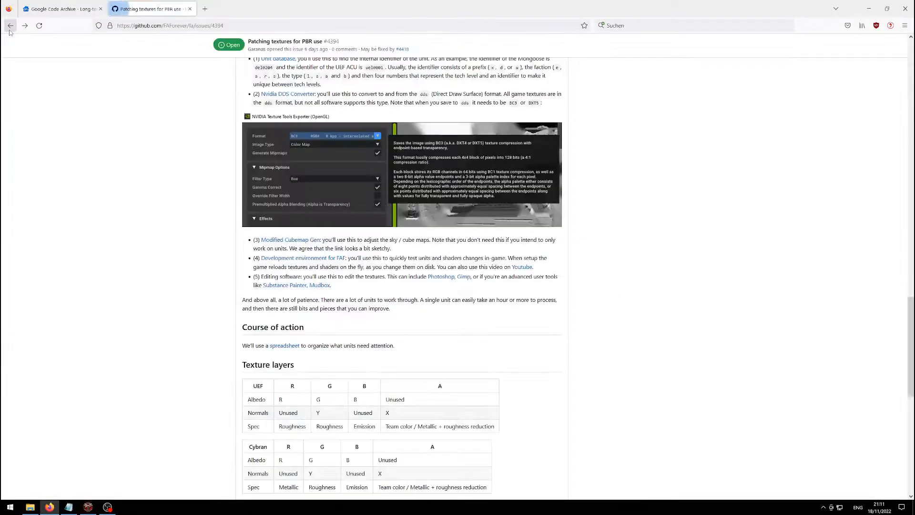
pyautogui.click(88, 507)
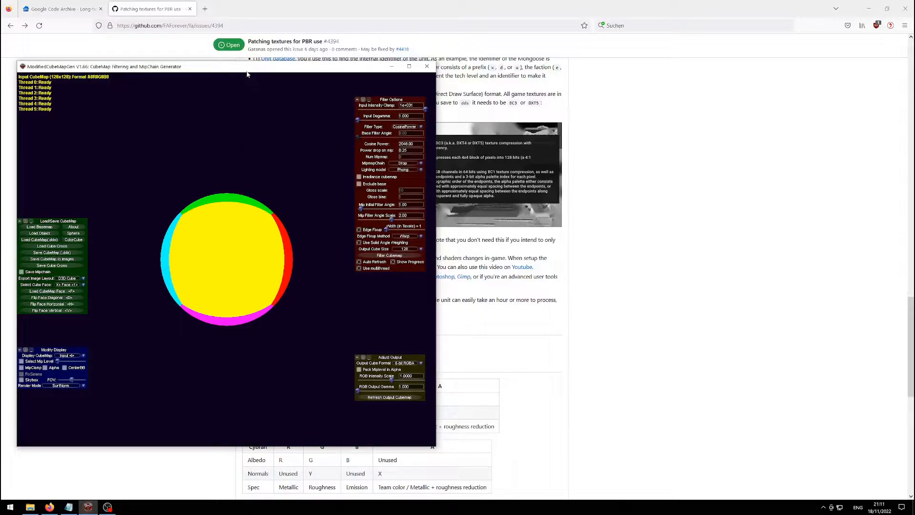
# Show the cubemap-processing folder in File Explorer and scroll through its 64 mostly-DDS items.
pyautogui.click(30, 506)
pyautogui.moveTo(612, 44); pyautogui.dragTo(612, 32)
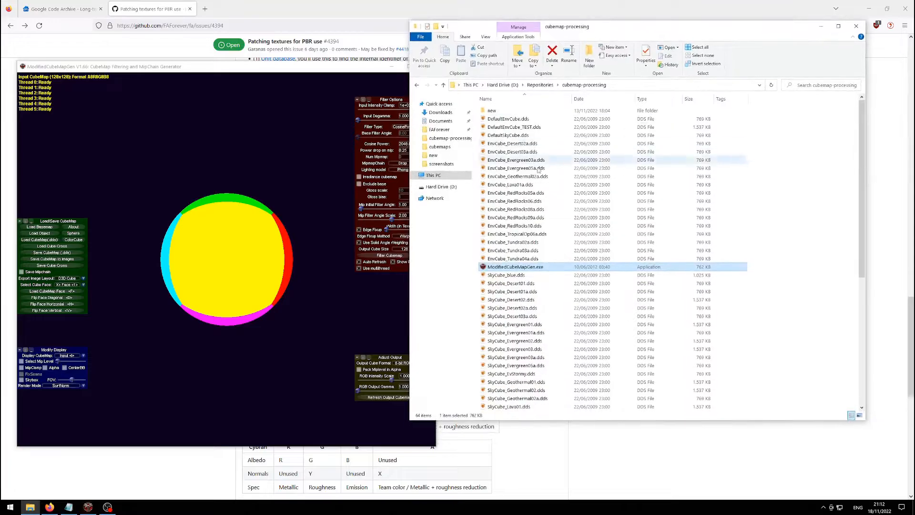
pyautogui.scroll(-10, 532, 137)
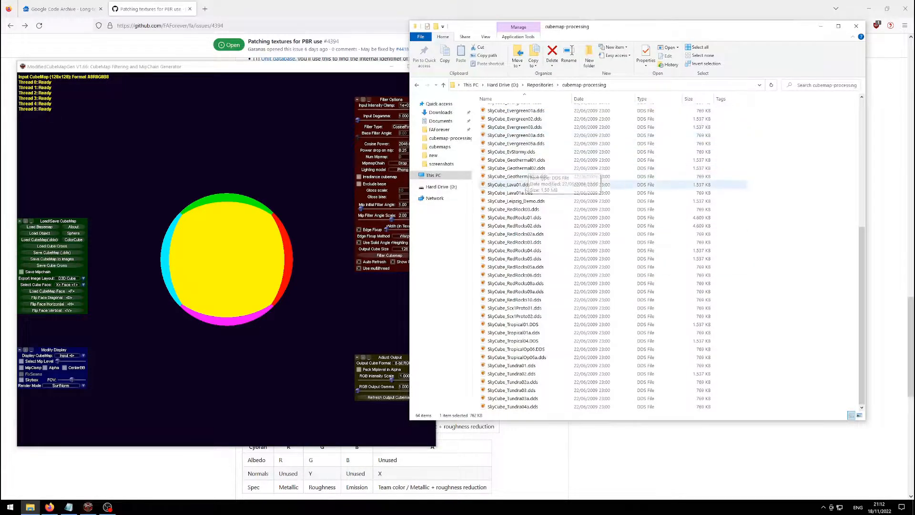
pyautogui.scroll(9, 534, 286)
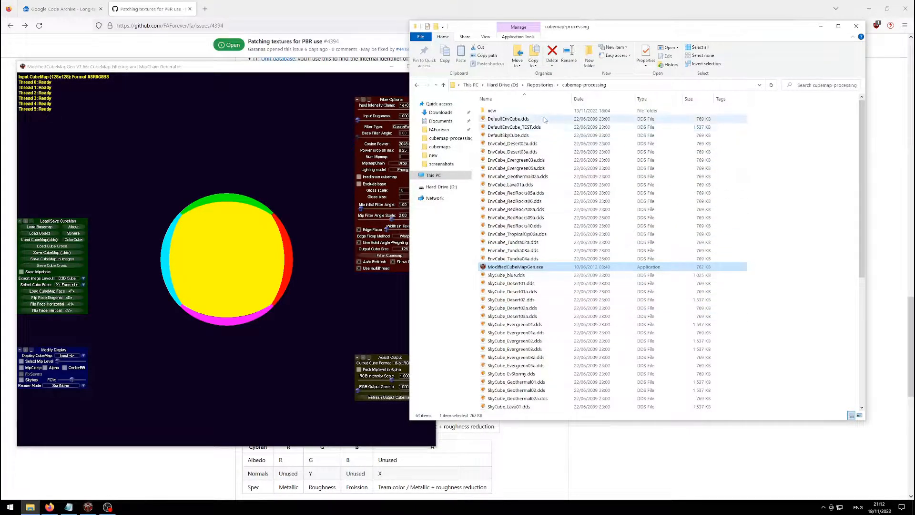
pyautogui.scroll(-9, 539, 195)
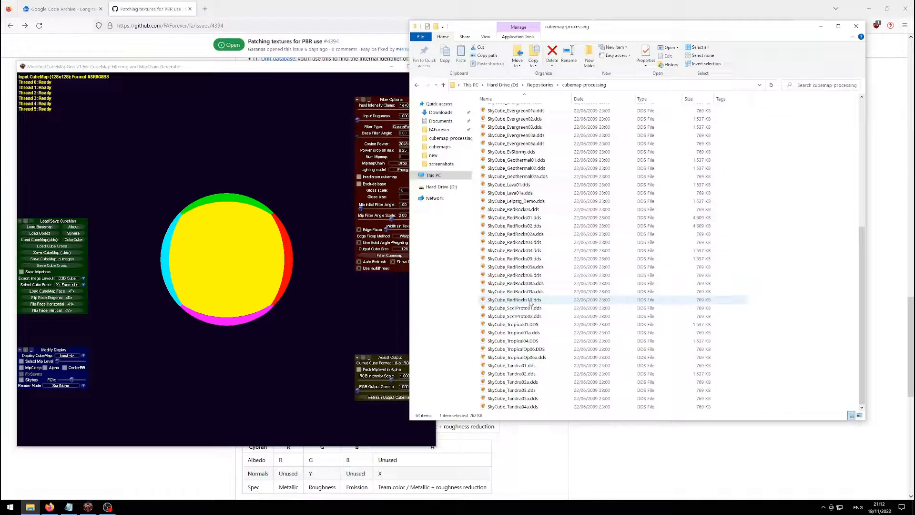
pyautogui.scroll(9, 524, 328)
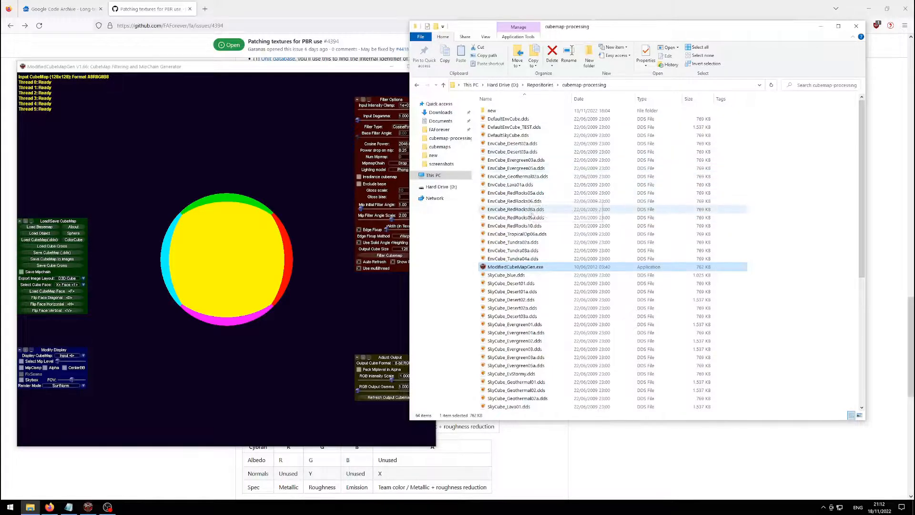
pyautogui.scroll(-9, 531, 257)
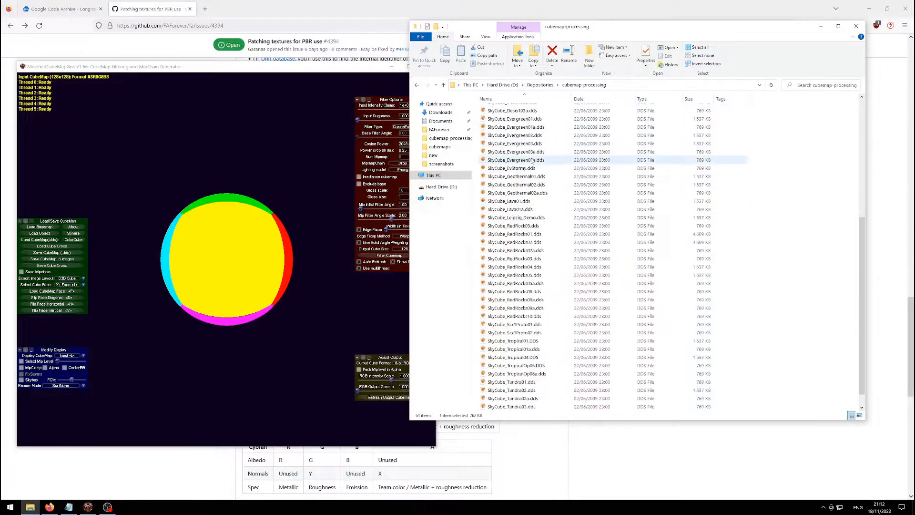
pyautogui.scroll(9, 530, 263)
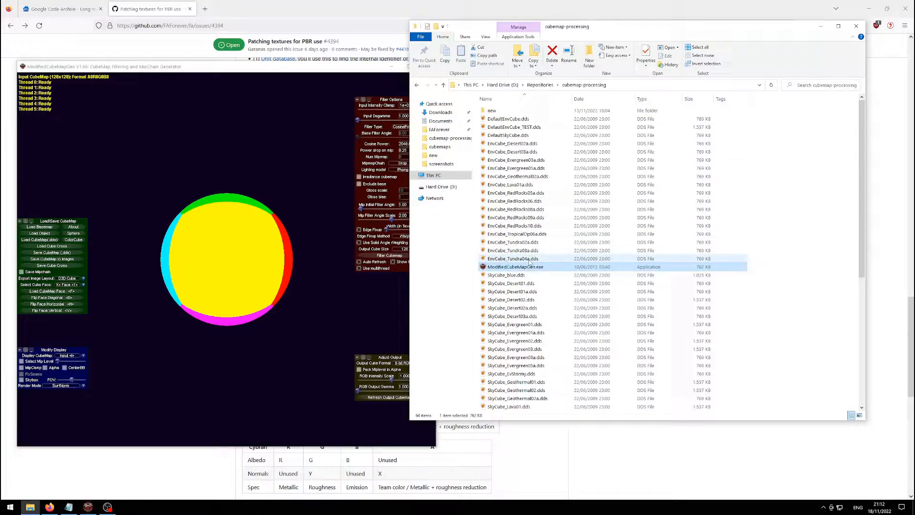
# Load the EnvCube_RedRocks 512x512 DXT1 cube map and spin the red preview sphere.
pyautogui.click(322, 71)
pyautogui.click(39, 239)
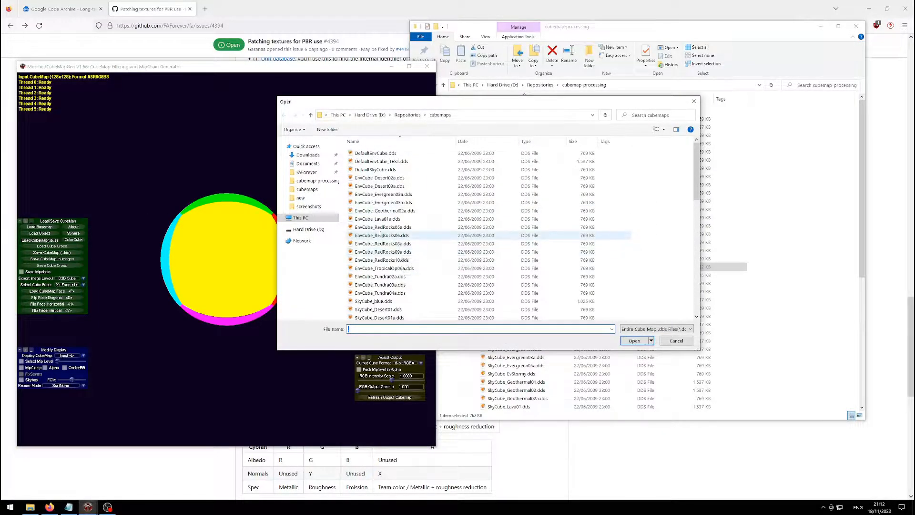
pyautogui.click(415, 227)
pyautogui.click(630, 340)
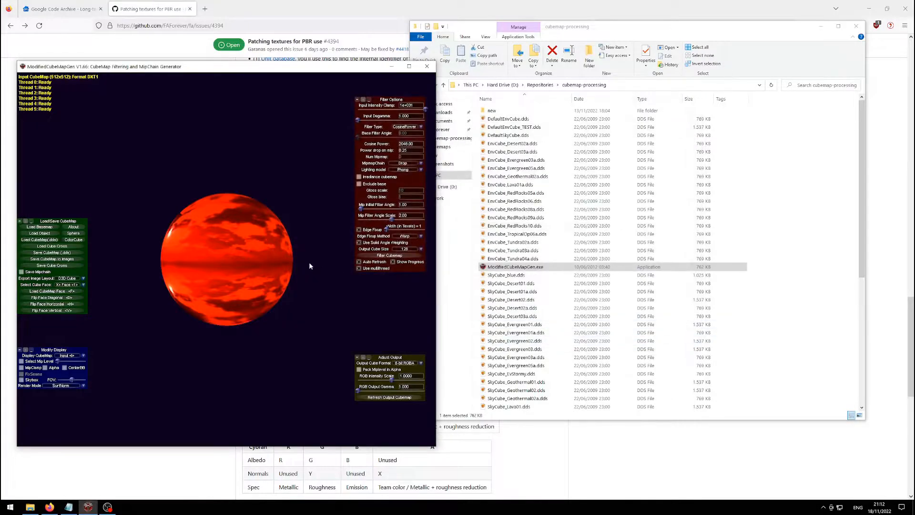
pyautogui.moveTo(199, 222); pyautogui.dragTo(265, 279)
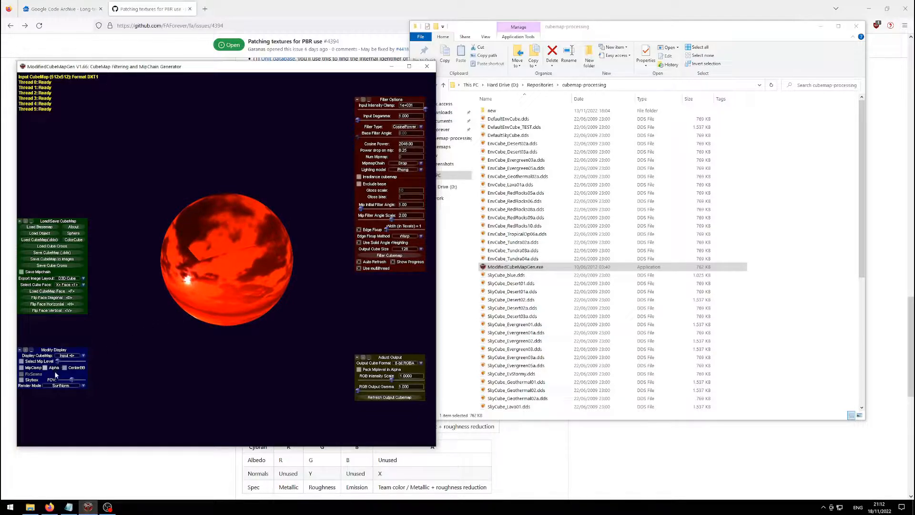
# Turn on Skybox so the red rocky cube map surrounds the sphere, and widen the FOV.
pyautogui.click(24, 379)
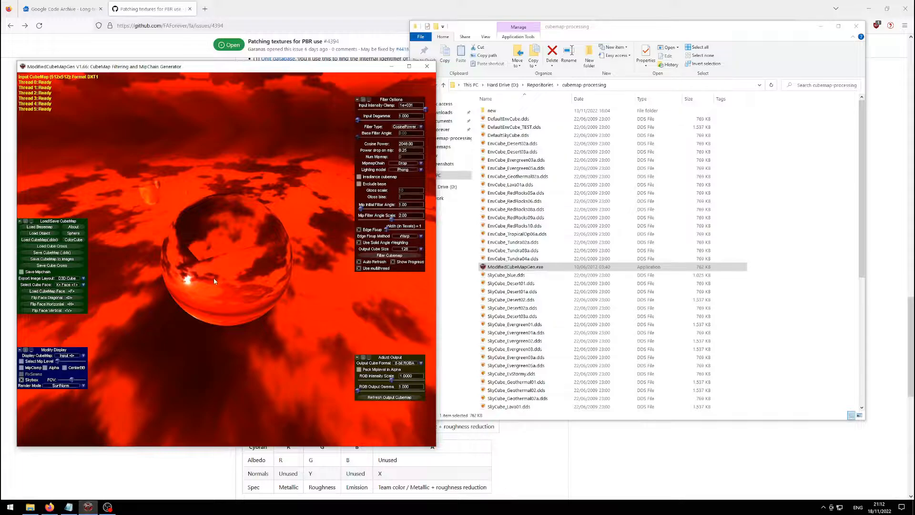
pyautogui.moveTo(214, 281); pyautogui.dragTo(138, 312)
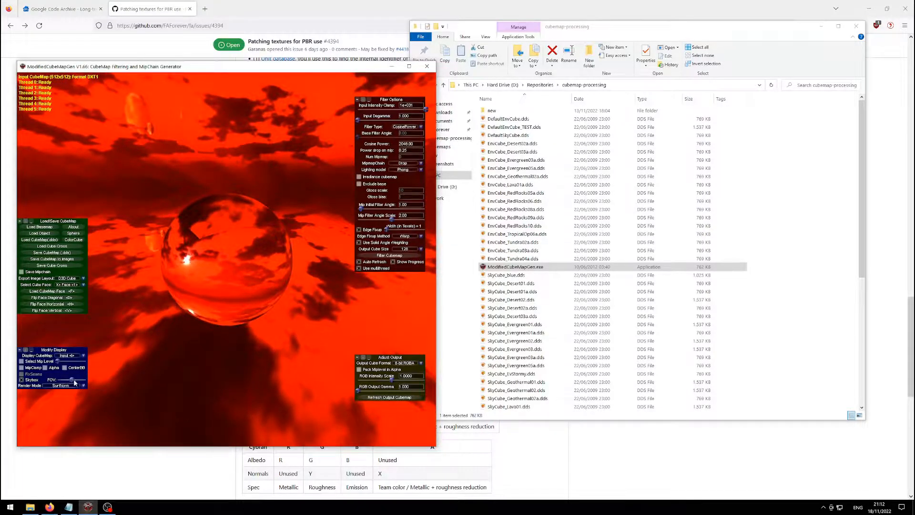
pyautogui.moveTo(71, 379); pyautogui.dragTo(79, 382)
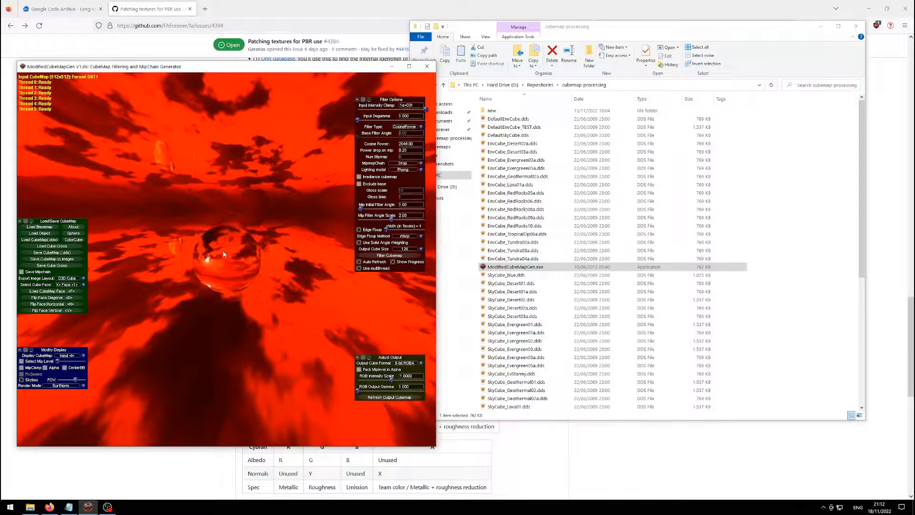
pyautogui.moveTo(222, 250); pyautogui.dragTo(224, 287)
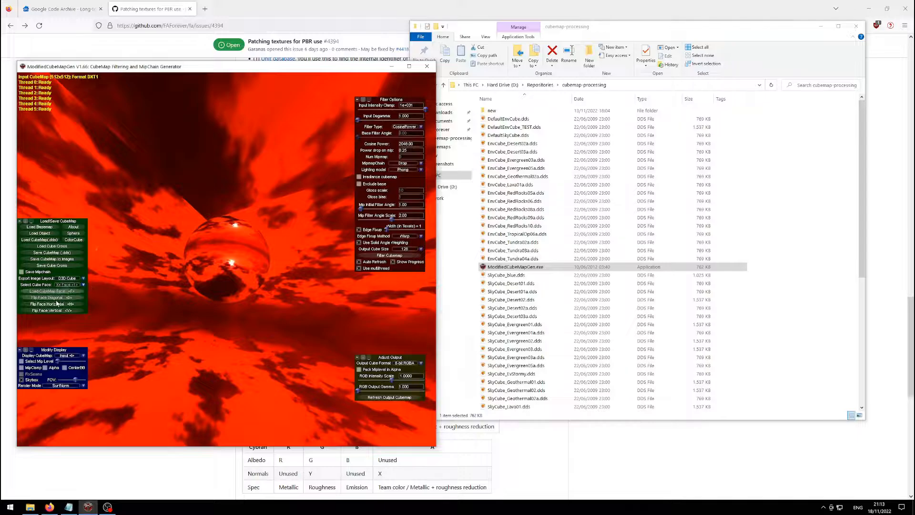
# Select the Y+ face and flip it diagonally, horizontally and vertically, then orbit to check.
pyautogui.click(67, 285)
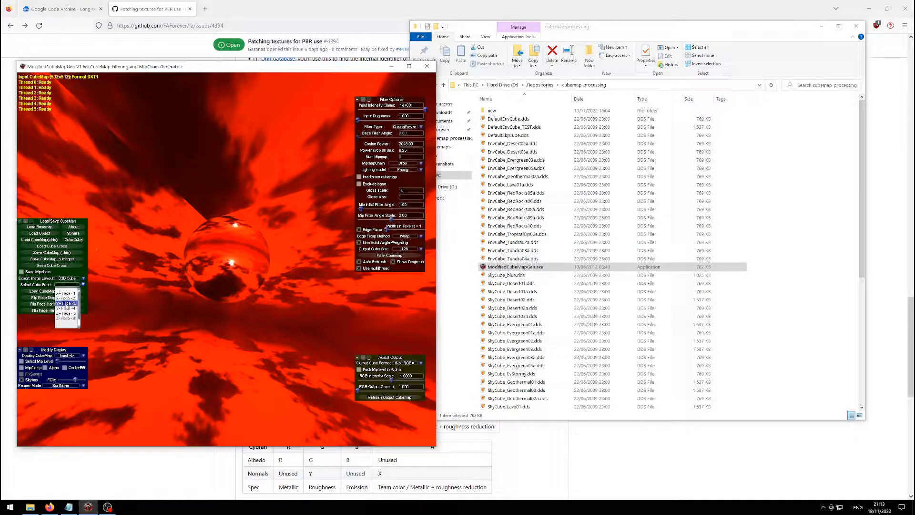
pyautogui.click(67, 303)
pyautogui.moveTo(122, 298); pyautogui.dragTo(234, 184)
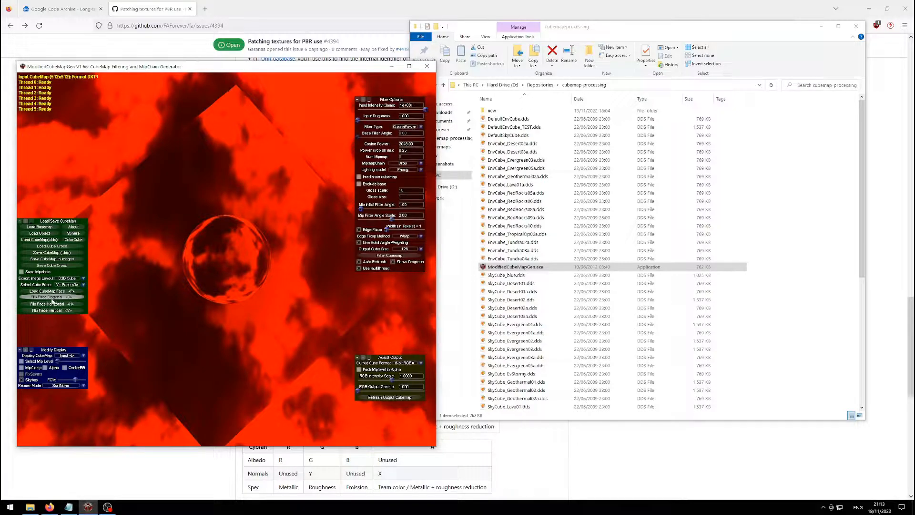
pyautogui.click(53, 298)
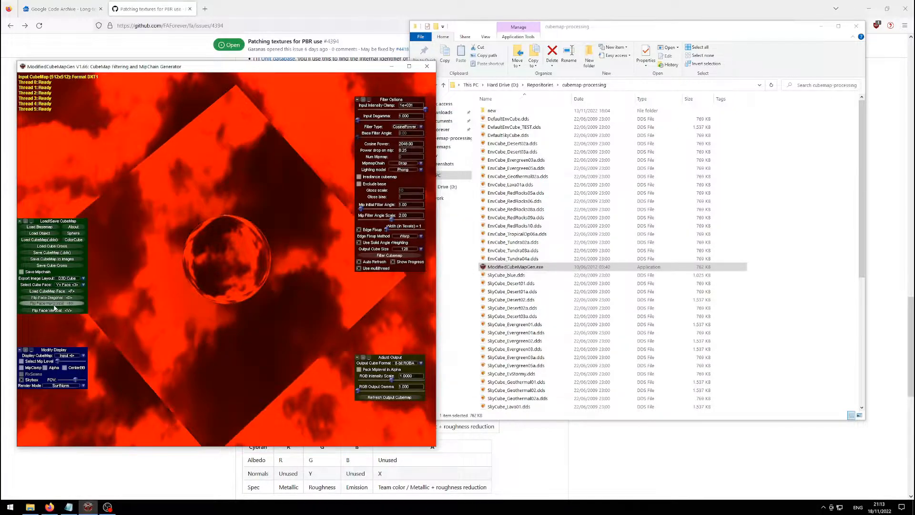
pyautogui.click(54, 305)
pyautogui.click(54, 310)
pyautogui.moveTo(227, 225); pyautogui.dragTo(160, 273)
pyautogui.scroll(3, 226, 238)
pyautogui.scroll(-1, 225, 263)
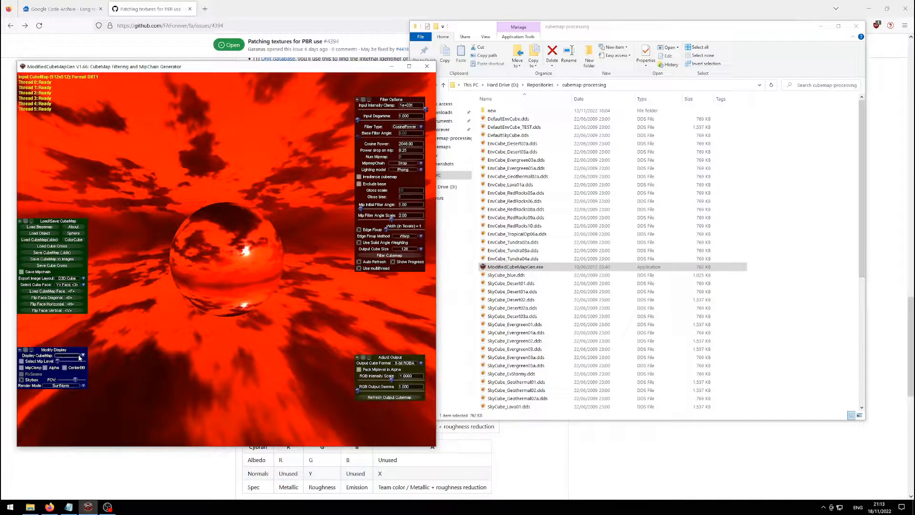
# Enable Select Mip Level and step through the mips down to 2x2, settling on level 3 (64x64).
pyautogui.click(21, 361)
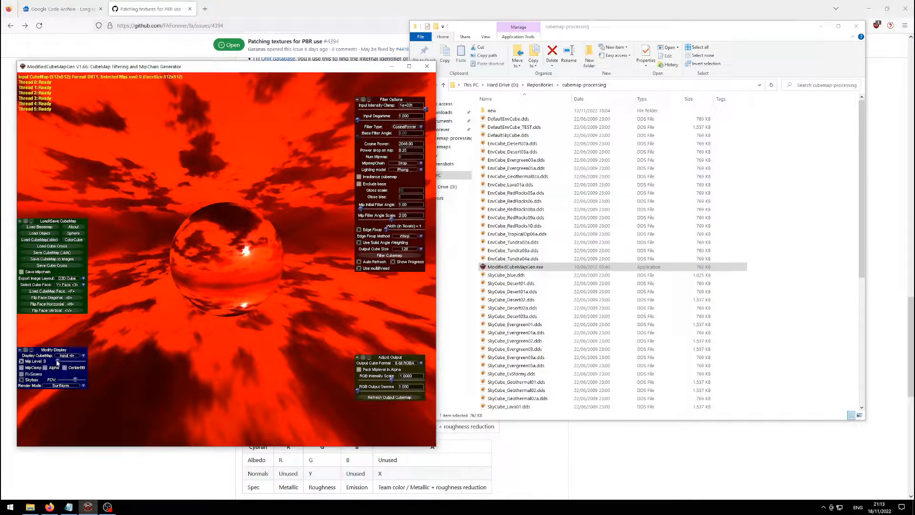
pyautogui.moveTo(57, 361); pyautogui.dragTo(79, 367)
pyautogui.moveTo(245, 289); pyautogui.dragTo(230, 261)
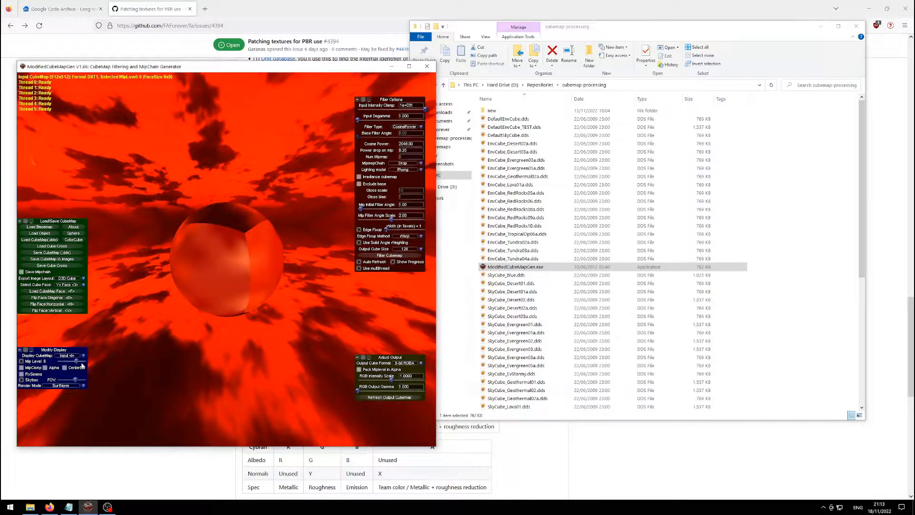
pyautogui.moveTo(78, 362); pyautogui.dragTo(85, 362)
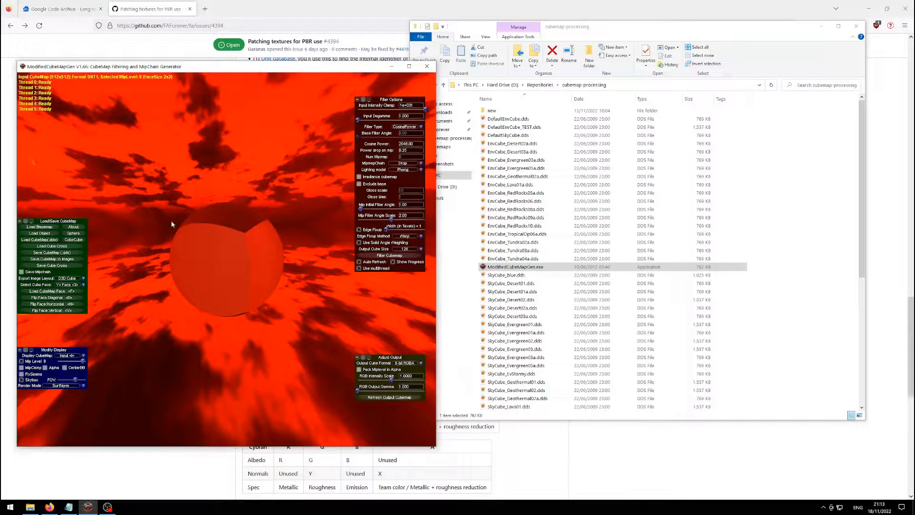
pyautogui.moveTo(257, 233); pyautogui.dragTo(226, 260)
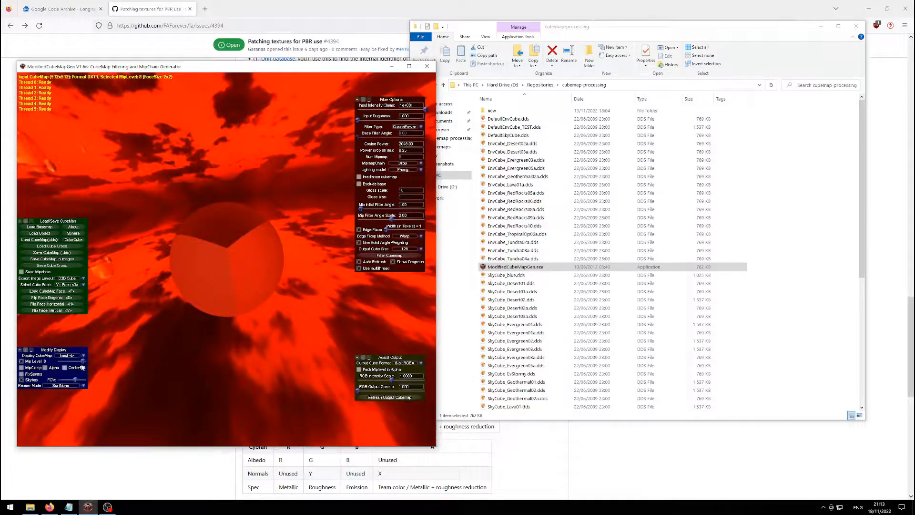
pyautogui.moveTo(84, 362); pyautogui.dragTo(66, 366)
pyautogui.moveTo(236, 284); pyautogui.dragTo(254, 247)
pyautogui.moveTo(67, 363); pyautogui.dragTo(83, 359)
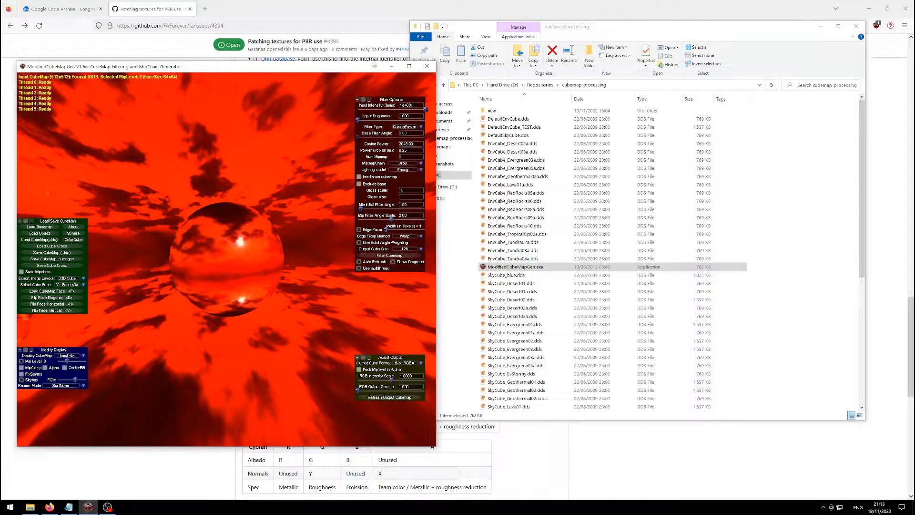
pyautogui.moveTo(374, 64); pyautogui.dragTo(373, 64)
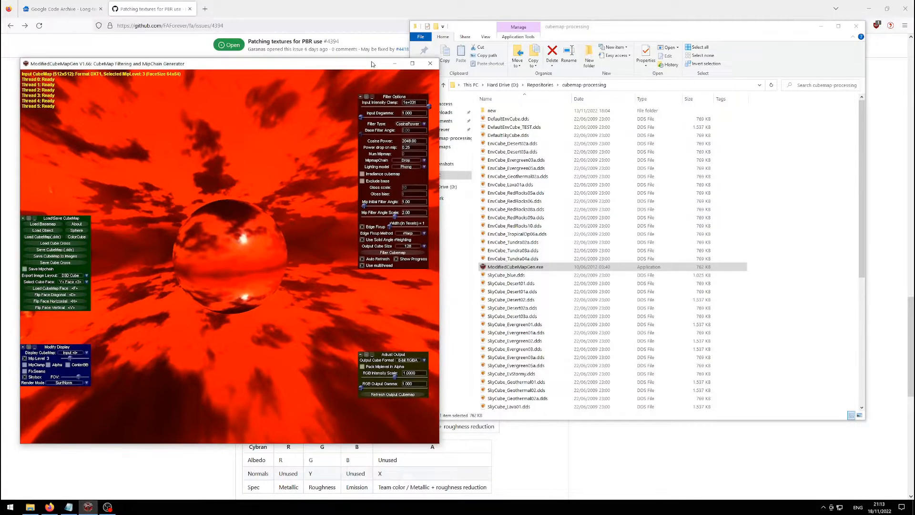
# Place the env-map settings notes beside the app and set Filter Type to Gaussian.
pyautogui.click(68, 506)
pyautogui.moveTo(733, 164); pyautogui.dragTo(708, 152)
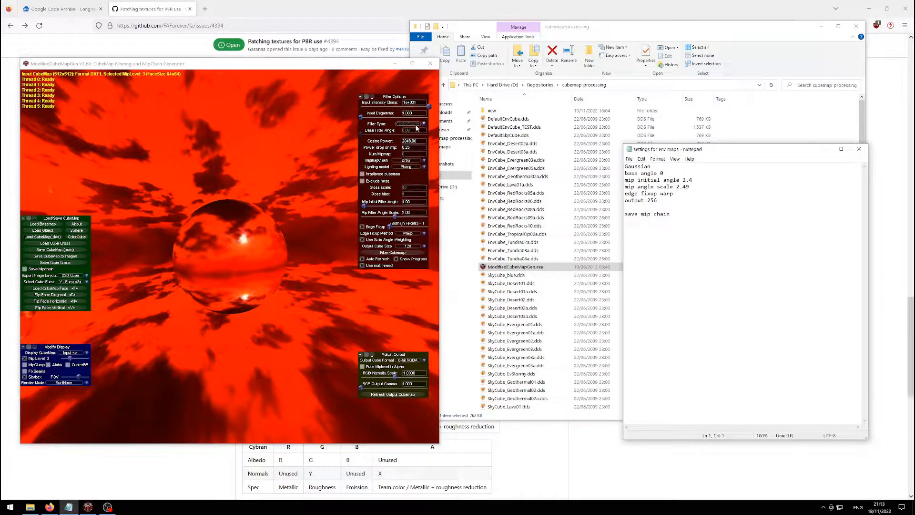
pyautogui.click(410, 124)
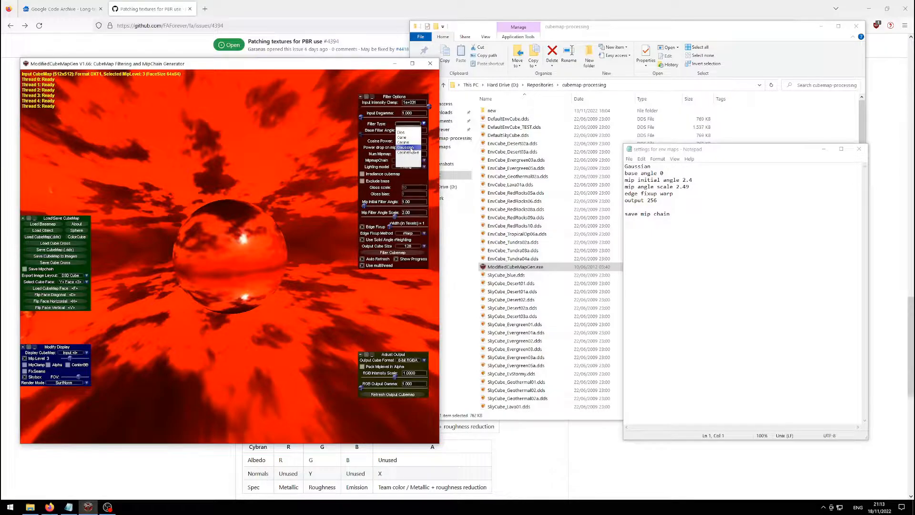
pyautogui.click(406, 148)
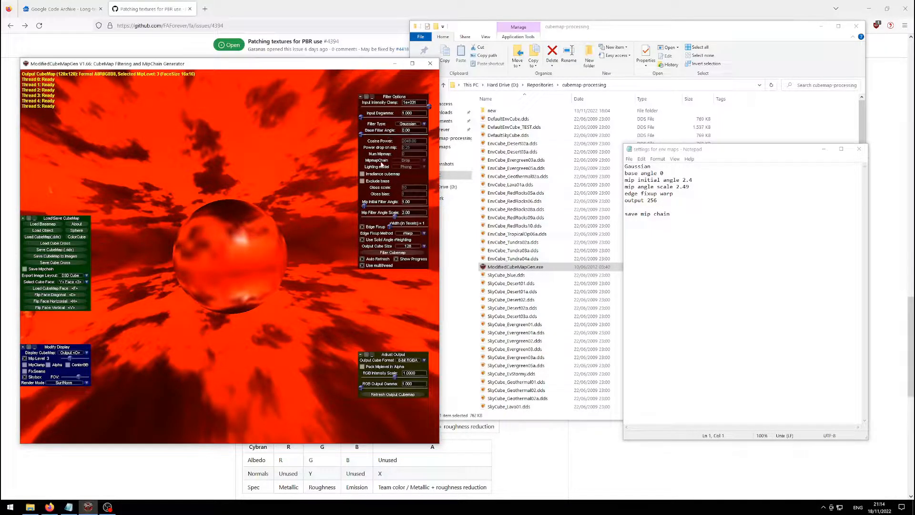
# Set Mip Initial Filter Angle to 2.40 and Mip Filter Angle Scale to 2.49.
pyautogui.moveTo(366, 208); pyautogui.dragTo(369, 209)
pyautogui.click(416, 203)
pyautogui.press('BackSpace')
pyautogui.press('BackSpace')
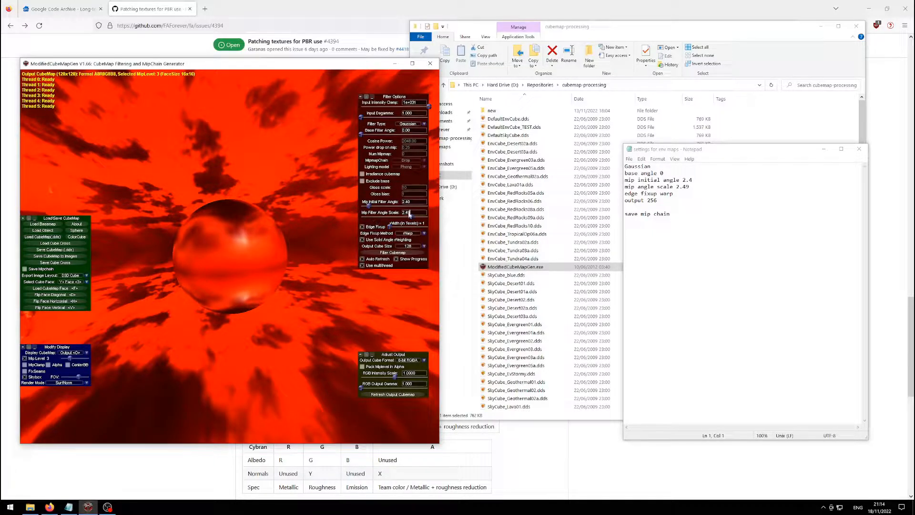
pyautogui.moveTo(338, 68); pyautogui.dragTo(343, 62)
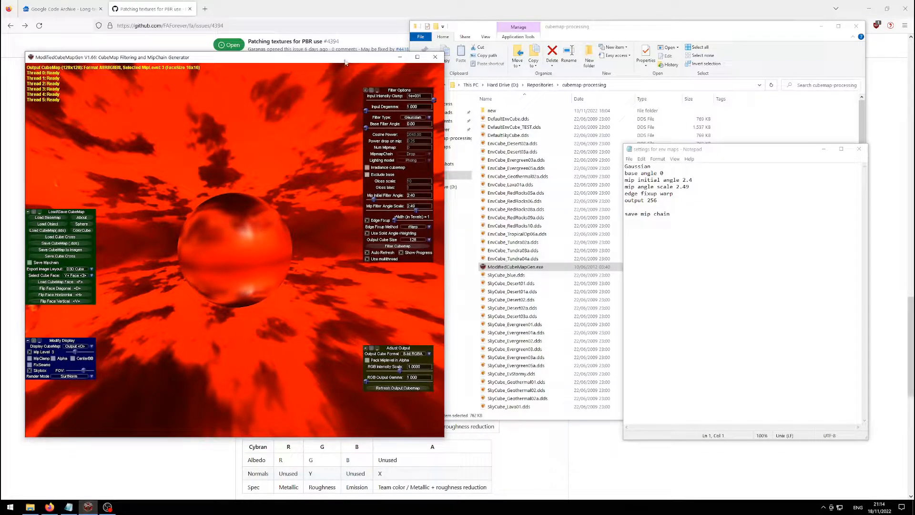
# Set Output Cube Size to 256, enable Save Mipchain, and preview the output at mip level 5.
pyautogui.moveTo(347, 58); pyautogui.dragTo(347, 55)
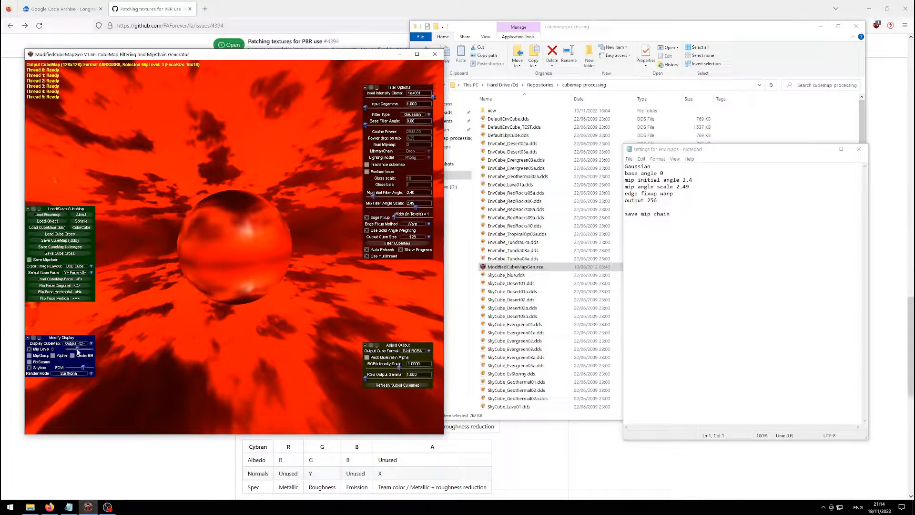
pyautogui.moveTo(74, 349); pyautogui.dragTo(82, 350)
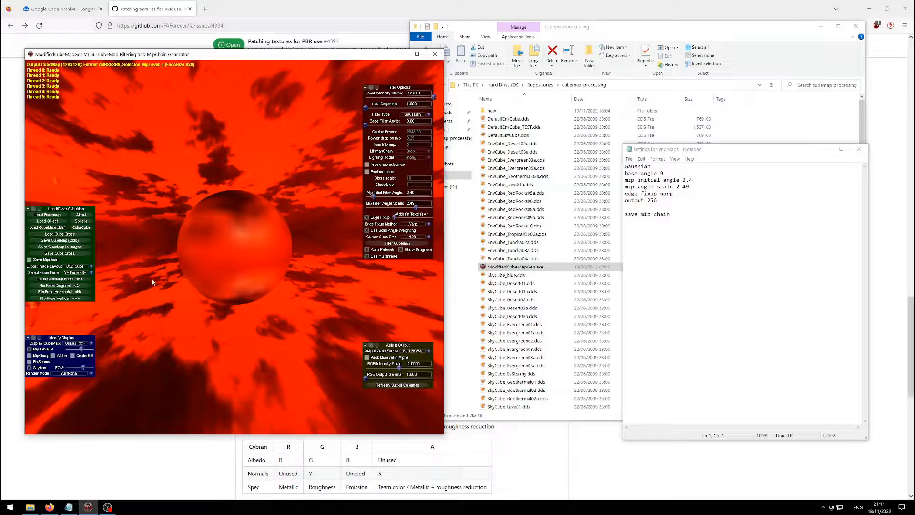
pyautogui.moveTo(84, 350); pyautogui.dragTo(81, 348)
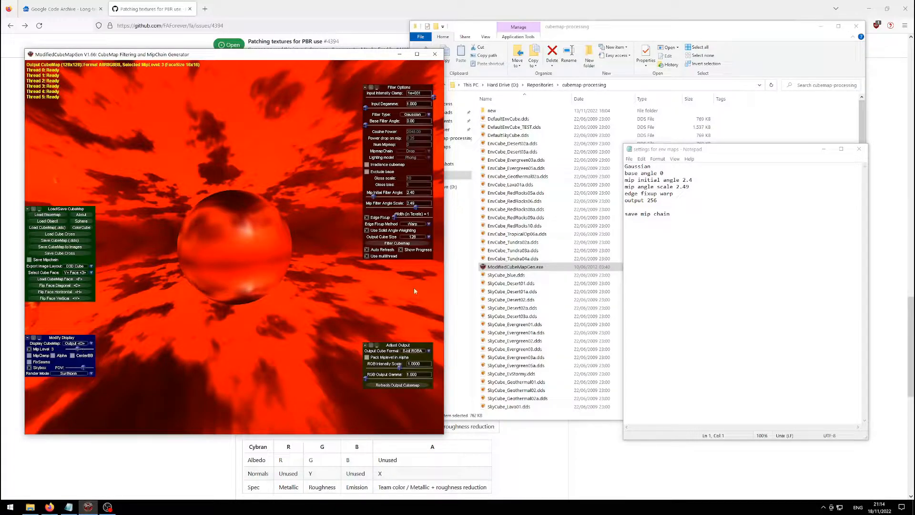
pyautogui.click(419, 236)
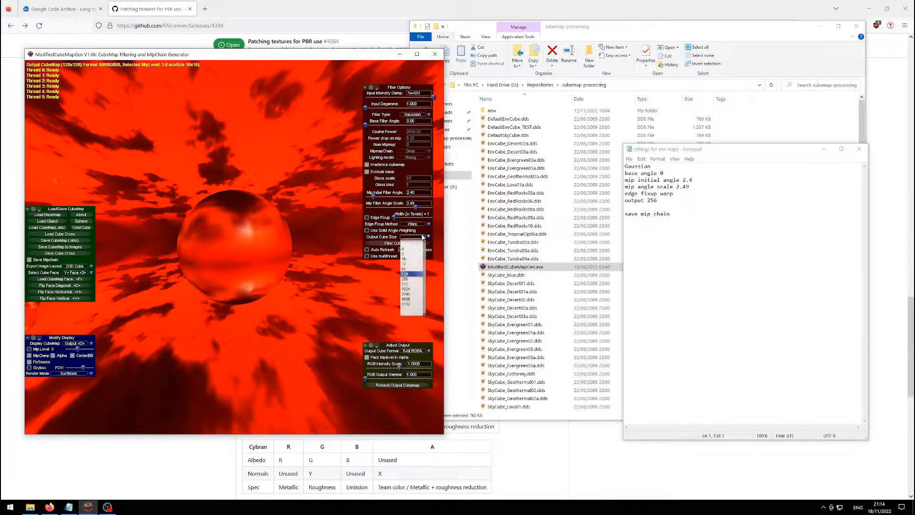
pyautogui.click(413, 280)
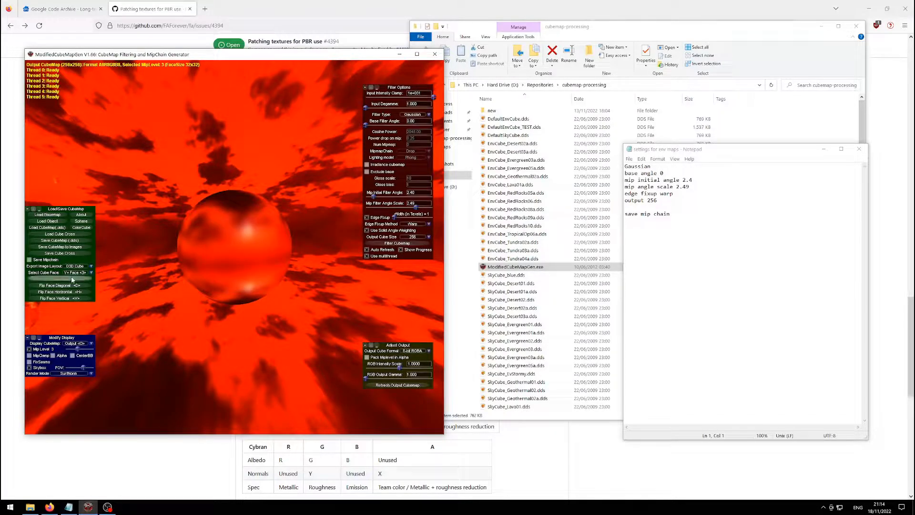
pyautogui.click(29, 259)
pyautogui.moveTo(209, 248)
pyautogui.mouseDown()
pyautogui.moveTo(215, 270)
pyautogui.moveTo(210, 222)
pyautogui.moveTo(215, 241)
pyautogui.mouseUp()
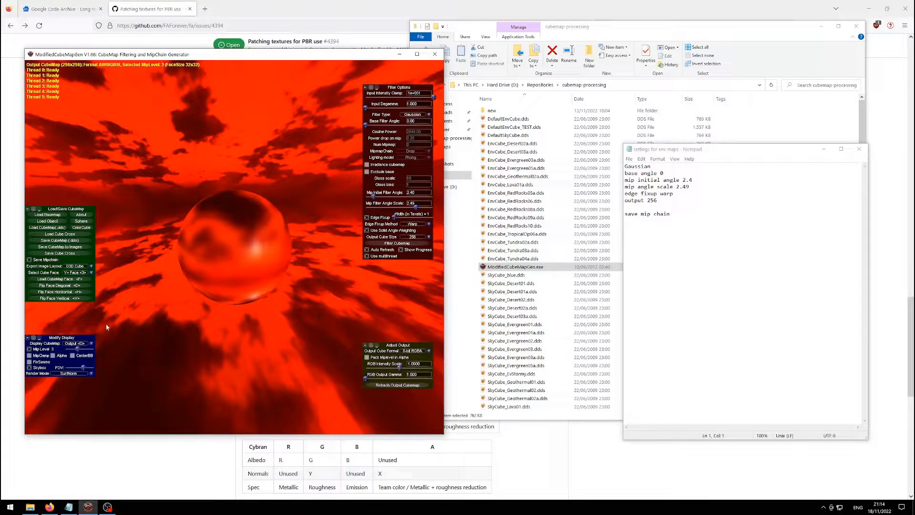
pyautogui.moveTo(77, 349); pyautogui.dragTo(83, 351)
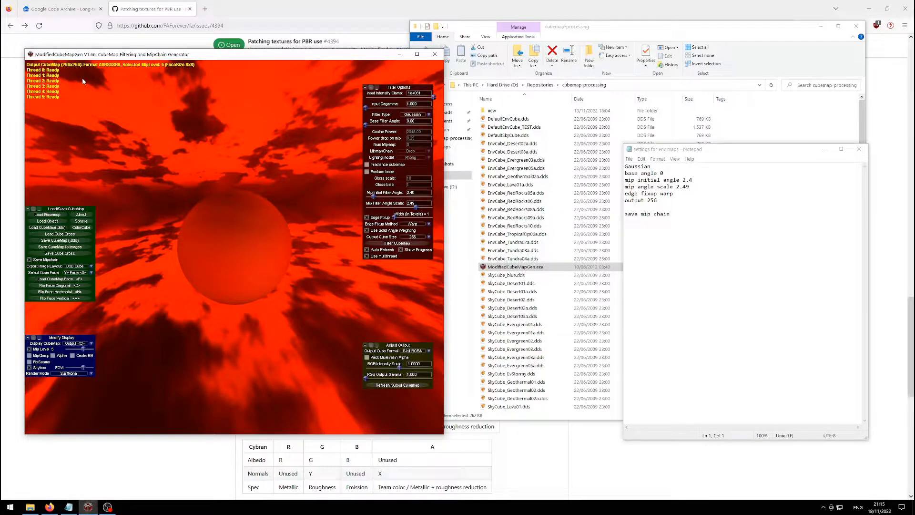
pyautogui.click(399, 243)
pyautogui.moveTo(169, 237); pyautogui.dragTo(235, 239)
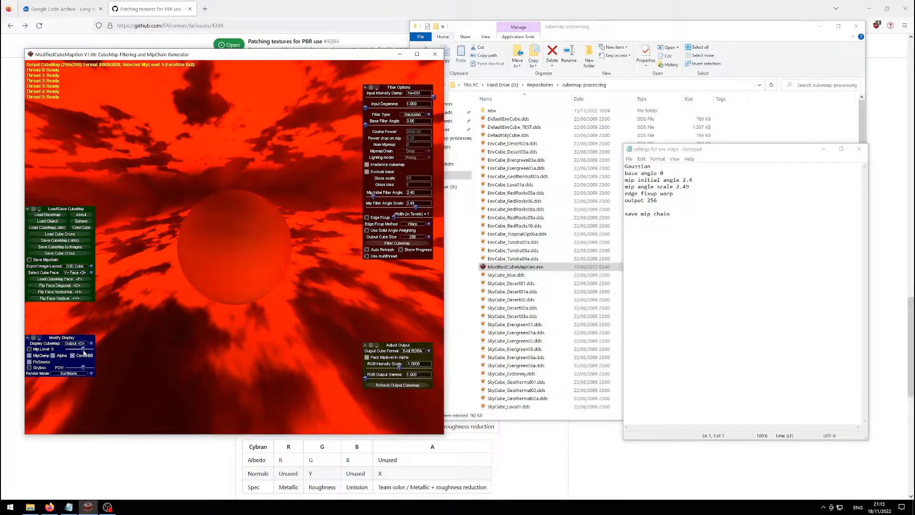
pyautogui.moveTo(83, 351)
pyautogui.mouseDown()
pyautogui.moveTo(66, 351)
pyautogui.moveTo(83, 349)
pyautogui.mouseUp()
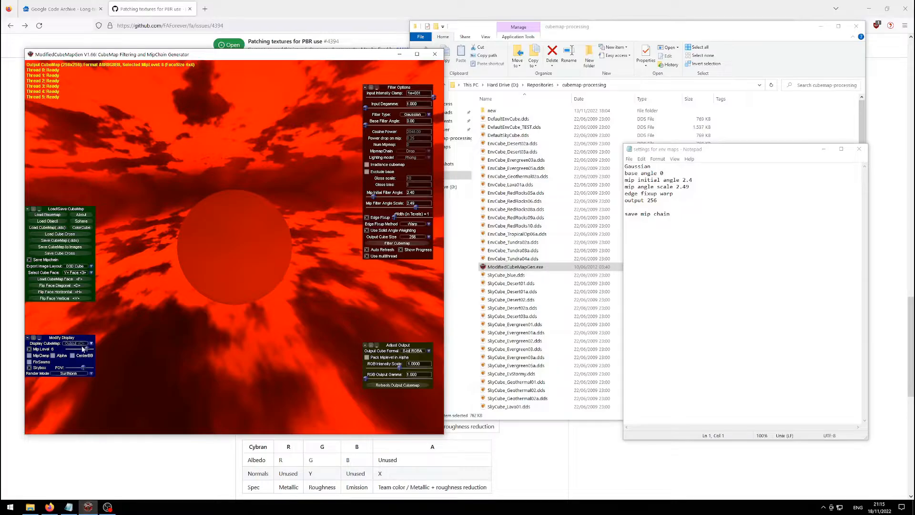
pyautogui.click(84, 344)
pyautogui.click(76, 355)
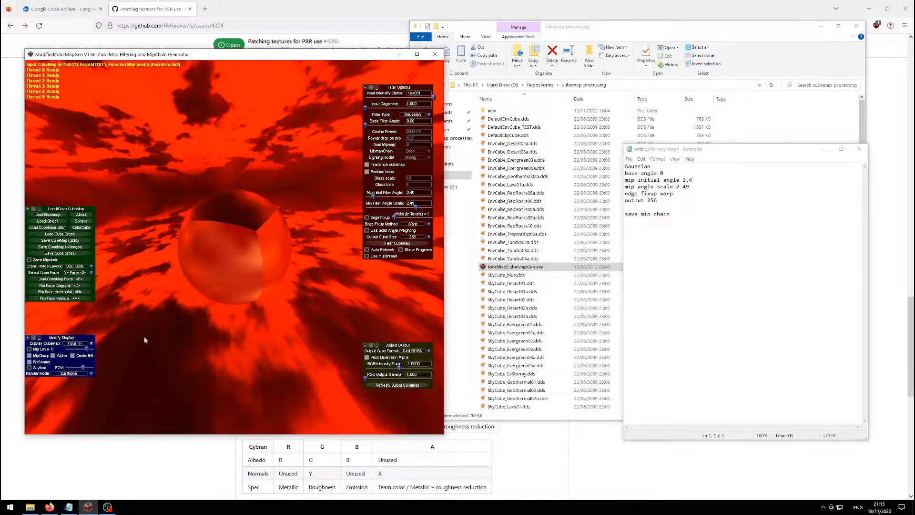
pyautogui.moveTo(88, 350); pyautogui.dragTo(81, 352)
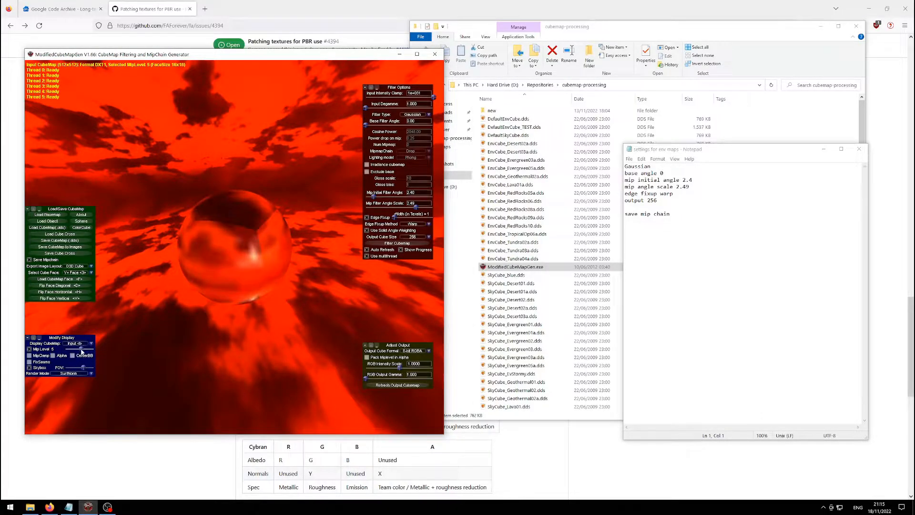
pyautogui.click(81, 344)
pyautogui.click(76, 361)
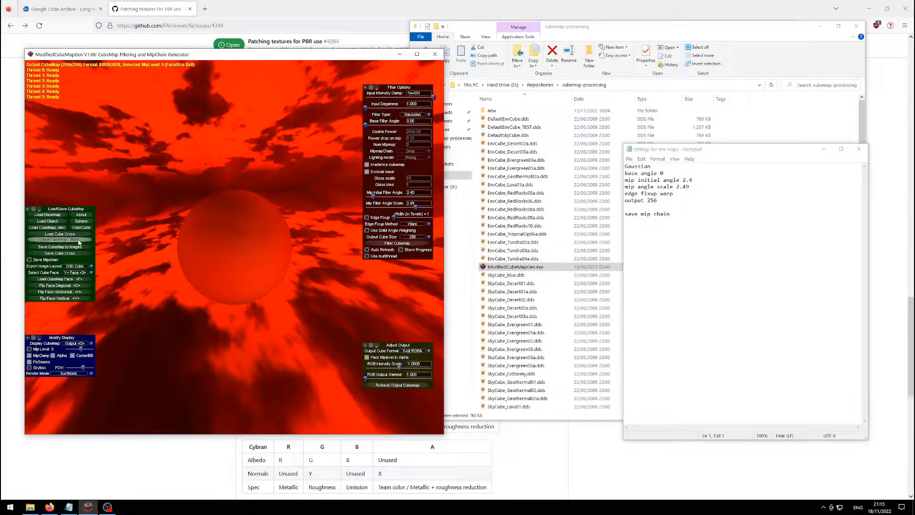
pyautogui.click(79, 242)
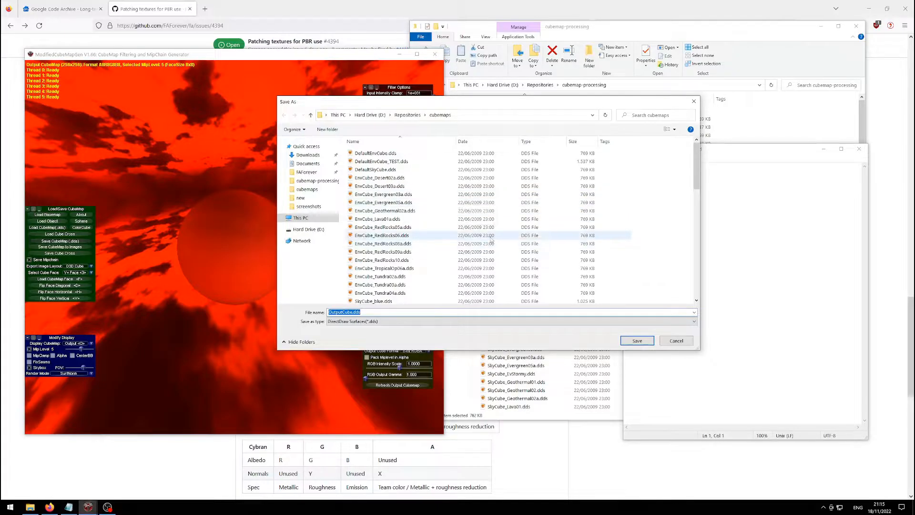
pyautogui.click(668, 181)
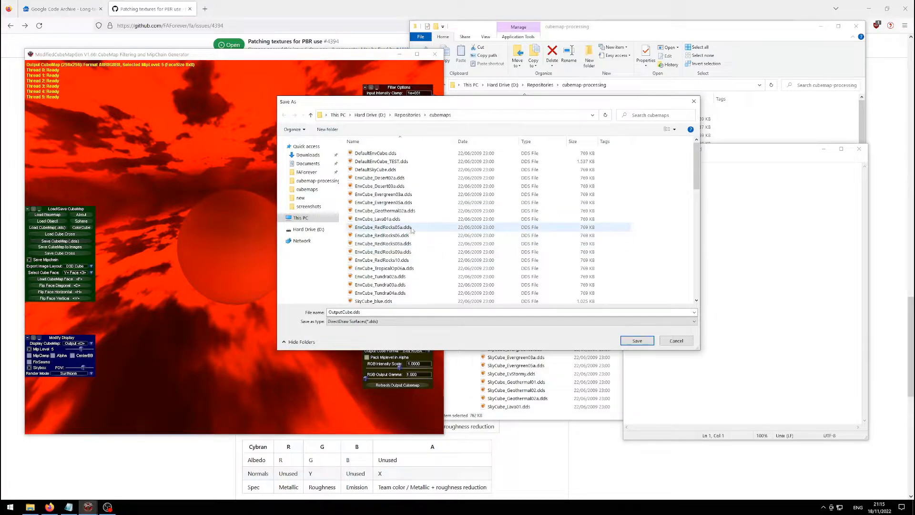
pyautogui.click(382, 230)
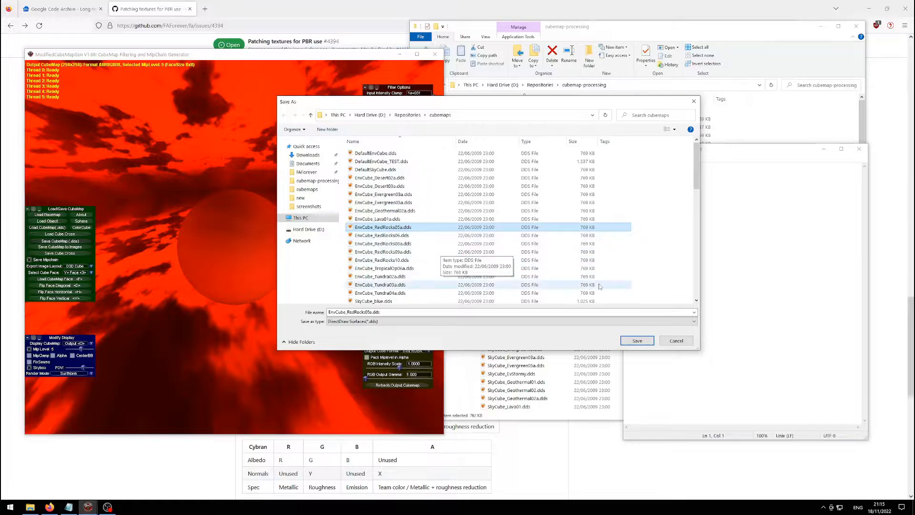
pyautogui.click(677, 341)
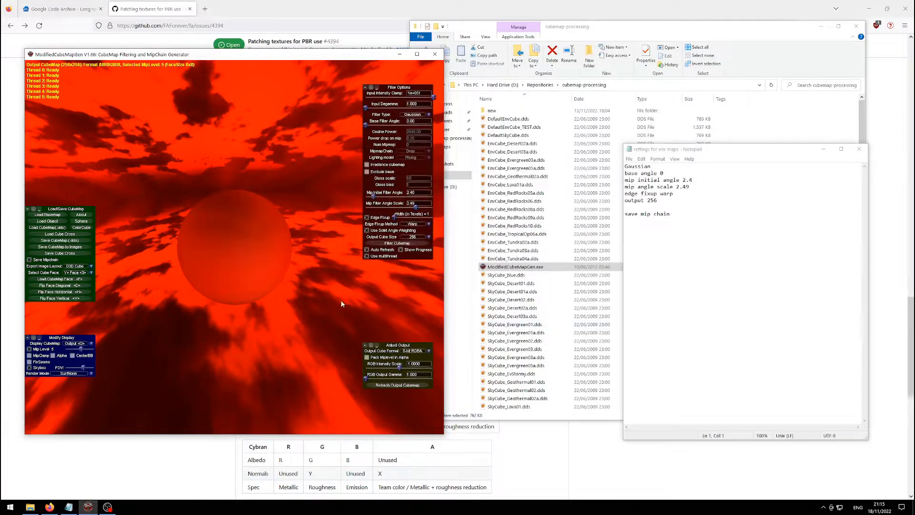
pyautogui.click(616, 67)
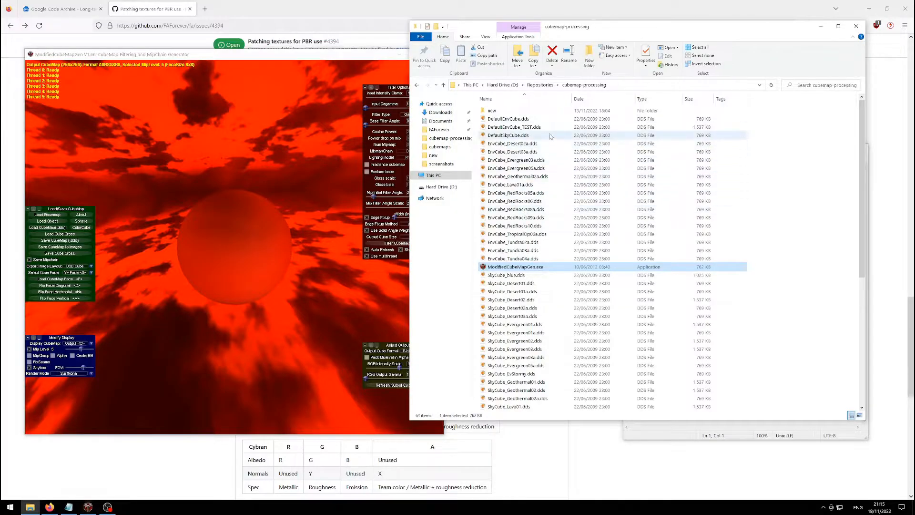
pyautogui.click(519, 136)
pyautogui.click(519, 152)
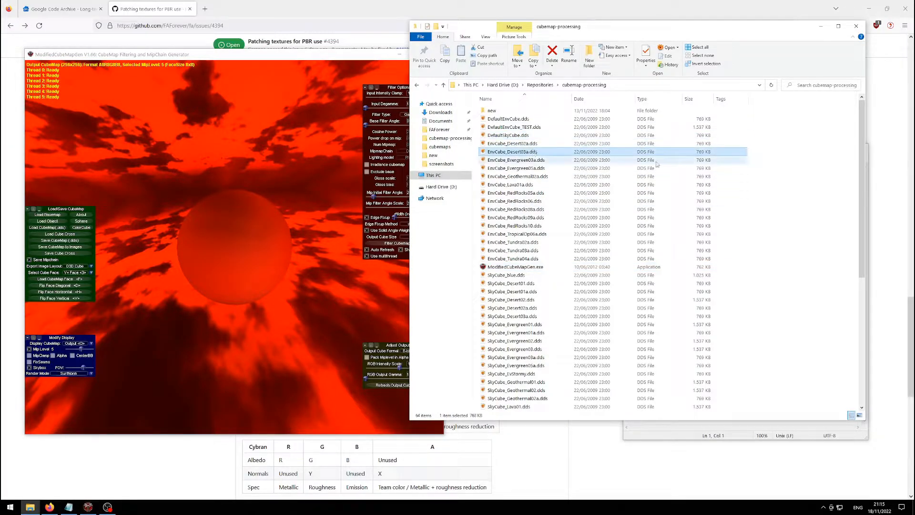
pyautogui.click(769, 168)
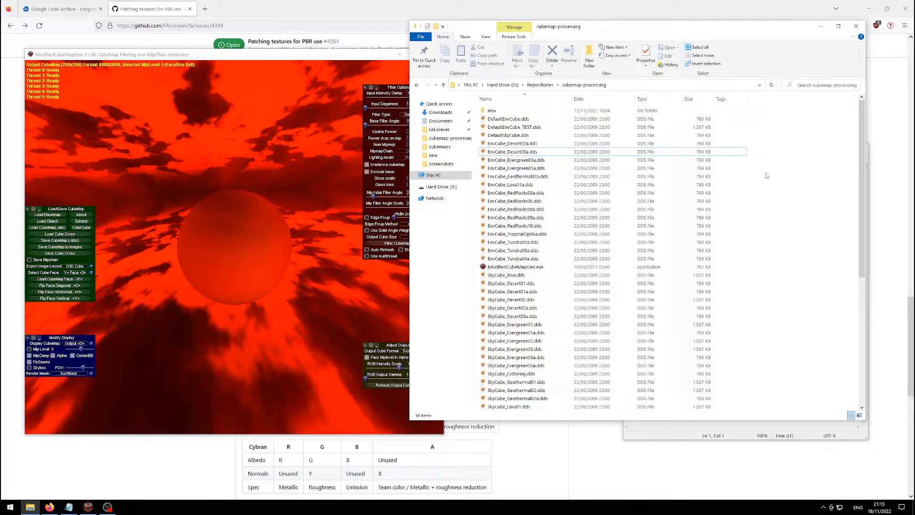
pyautogui.moveTo(301, 58); pyautogui.dragTo(297, 63)
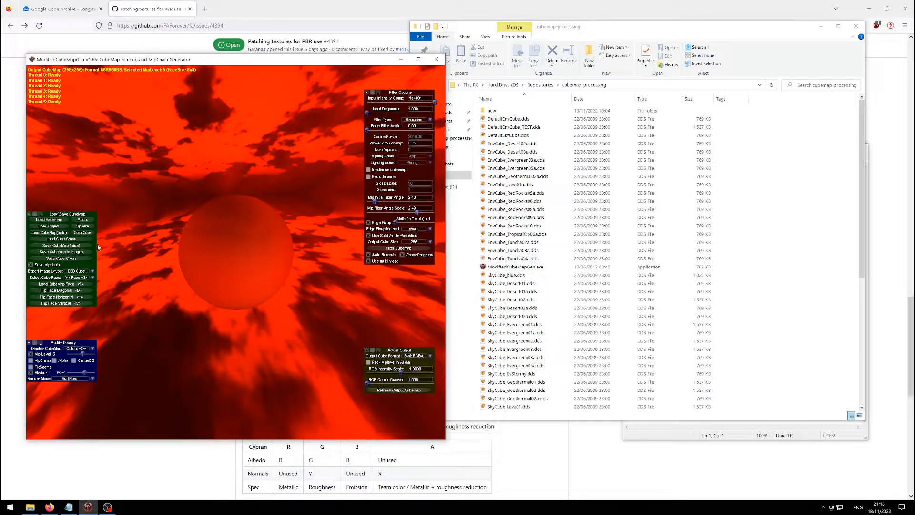
# Load EnvCube_Tundra03a.dds, the cloudy blue-sky cube map, replacing the lava one.
pyautogui.click(46, 233)
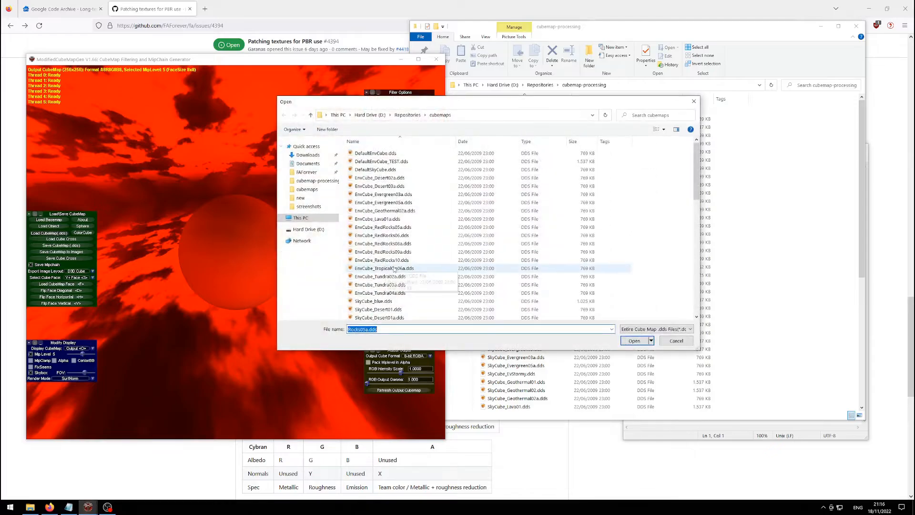
pyautogui.click(385, 284)
pyautogui.doubleClick(385, 285)
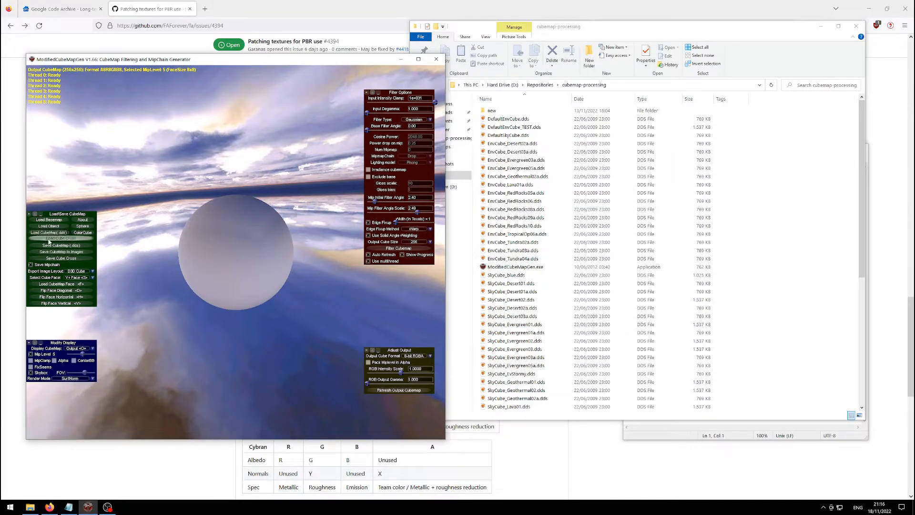
pyautogui.click(86, 245)
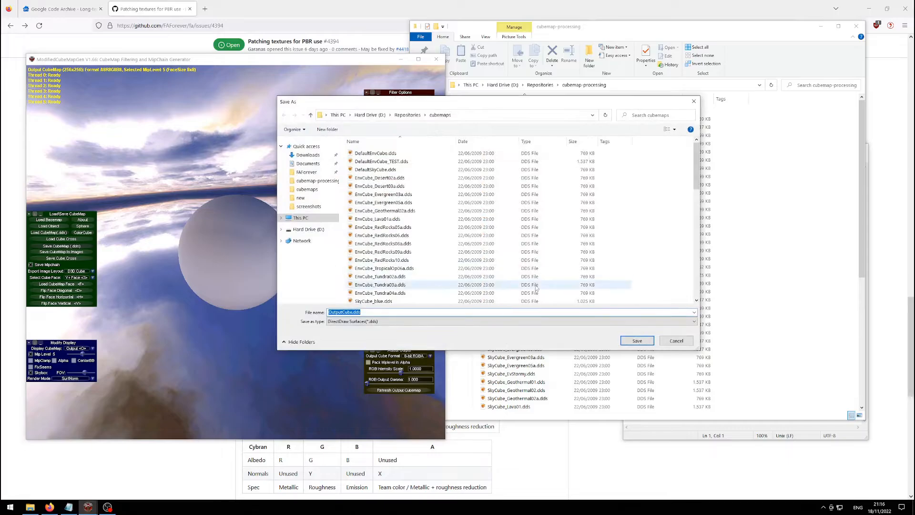
pyautogui.click(674, 342)
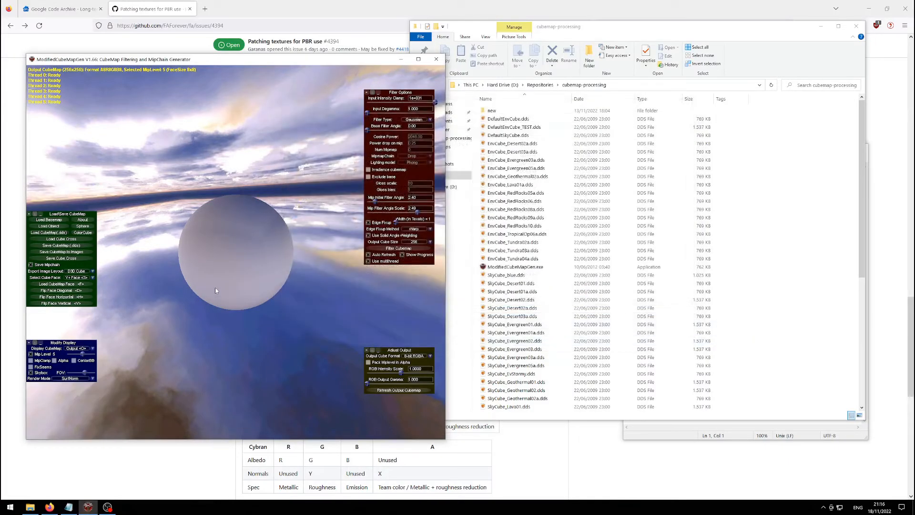
pyautogui.moveTo(215, 288); pyautogui.dragTo(138, 255)
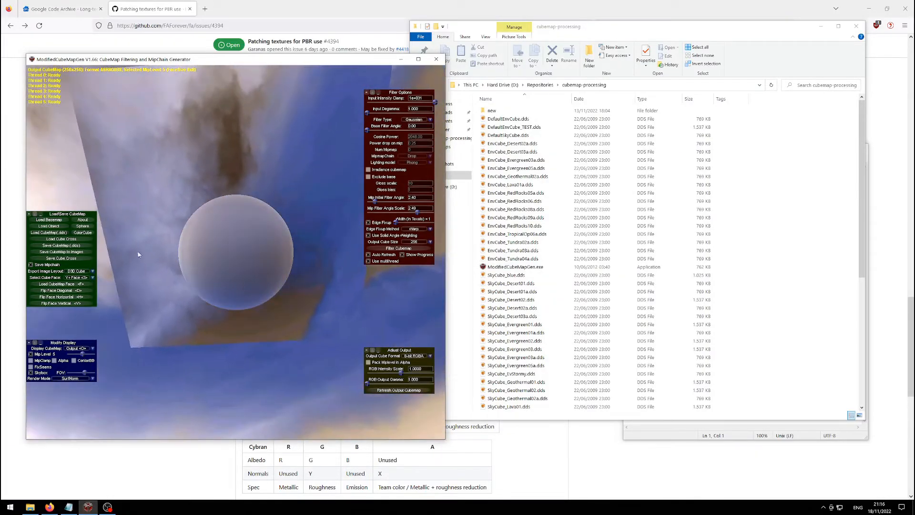
pyautogui.click(59, 297)
pyautogui.click(62, 303)
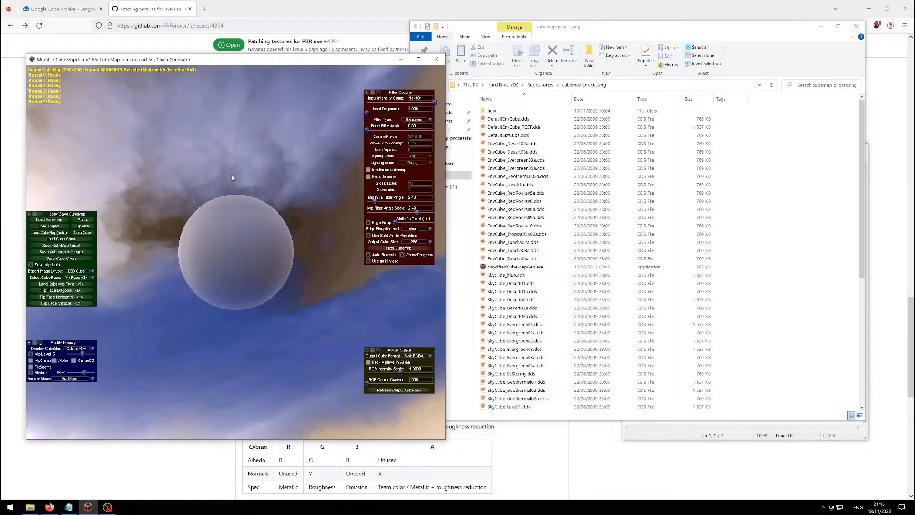
pyautogui.moveTo(232, 178); pyautogui.dragTo(200, 350)
pyautogui.moveTo(269, 313); pyautogui.dragTo(306, 210)
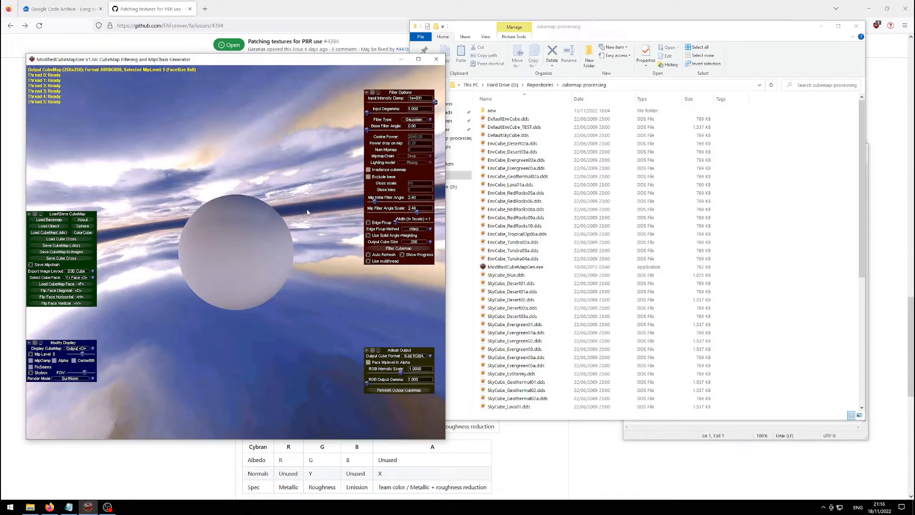